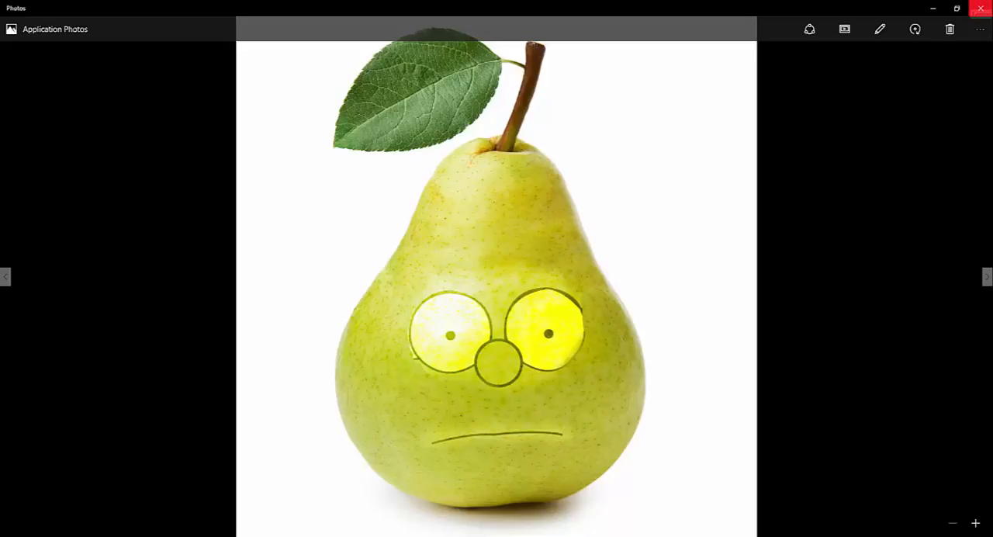
Close the finished example picture and open poire_fruit.jpg from the Bureau folder in Photoshop
click(982, 6)
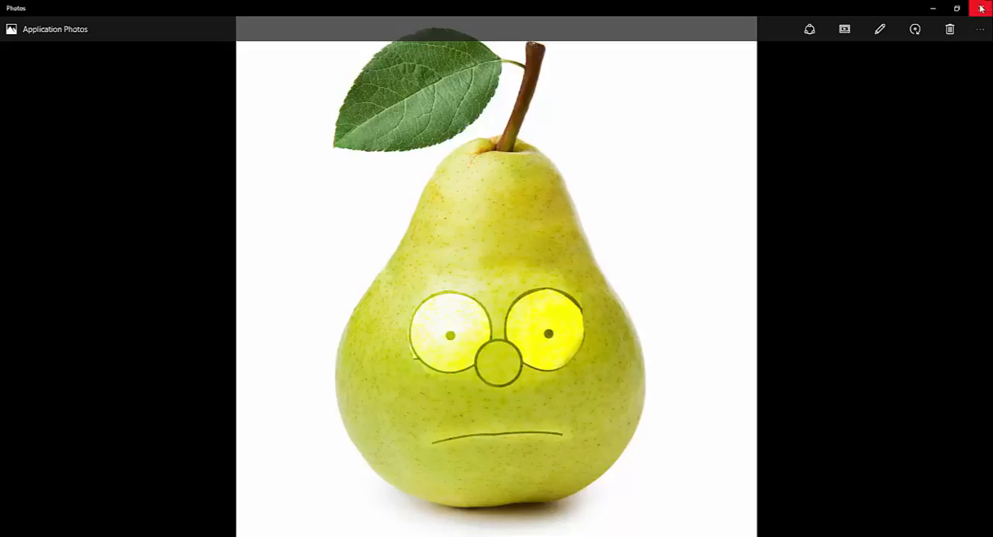
click(33, 6)
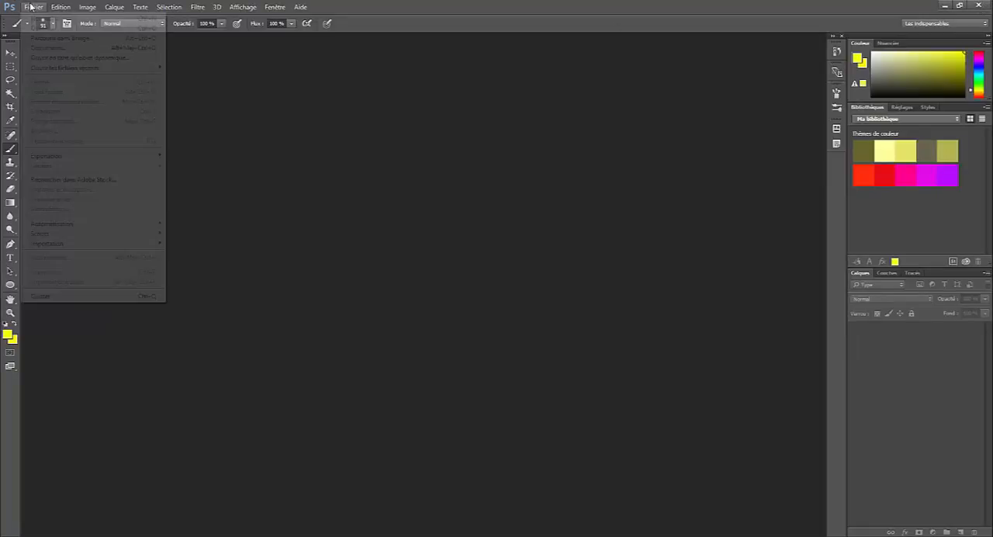
click(31, 26)
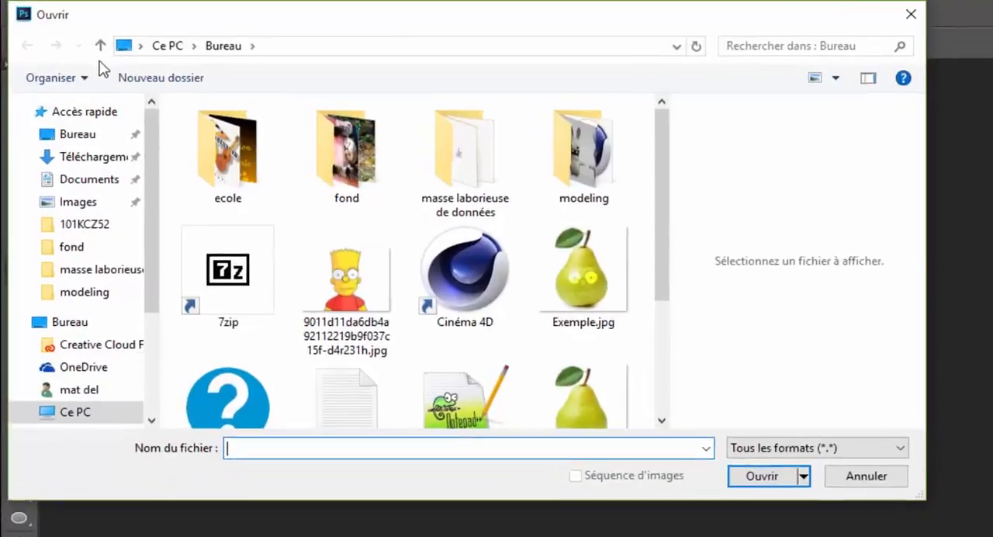
scroll(463, 311, down, 1)
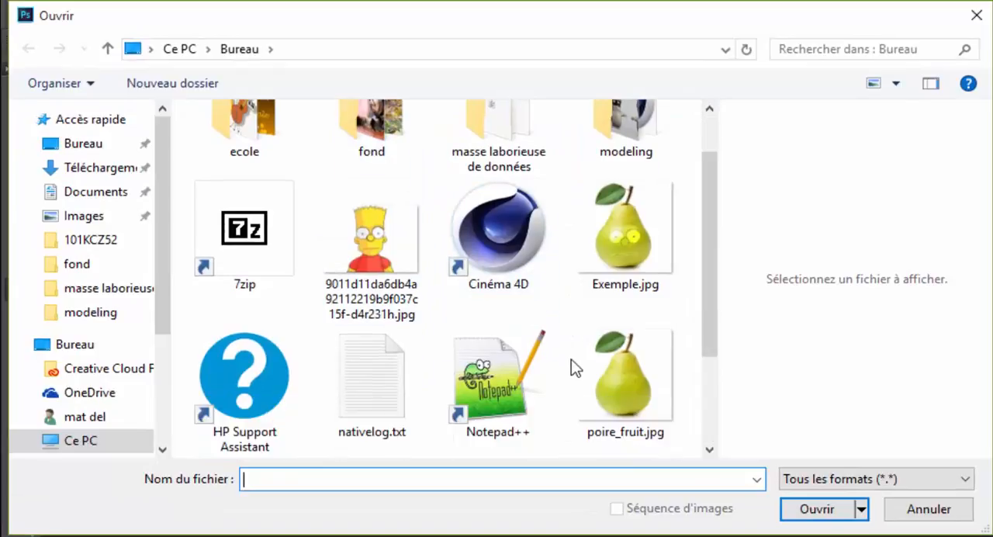
click(617, 379)
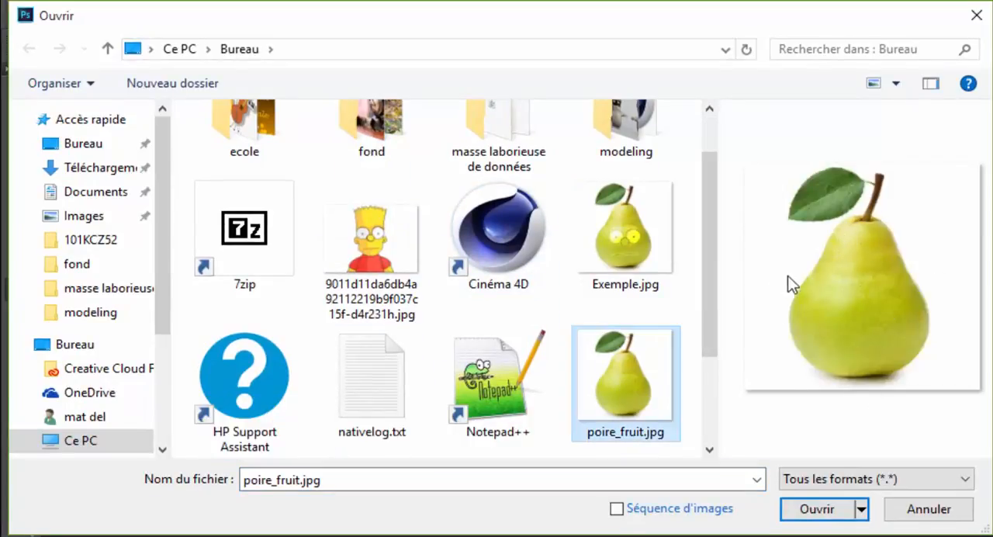
click(816, 509)
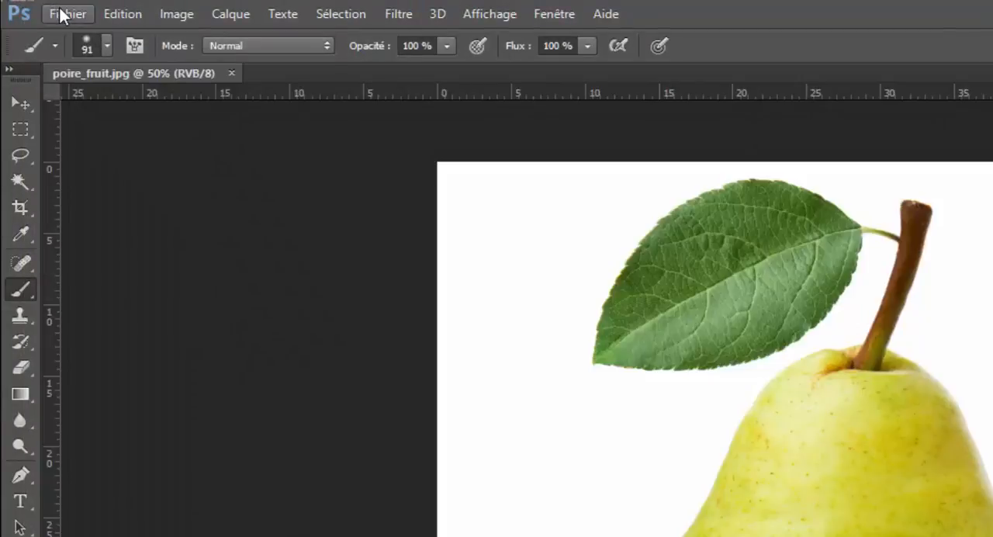
Open the cartoon character image 9011d11da6db4a92112219b9f037c15f-d4r231h.jpg from the Bureau folder as a second document
click(62, 13)
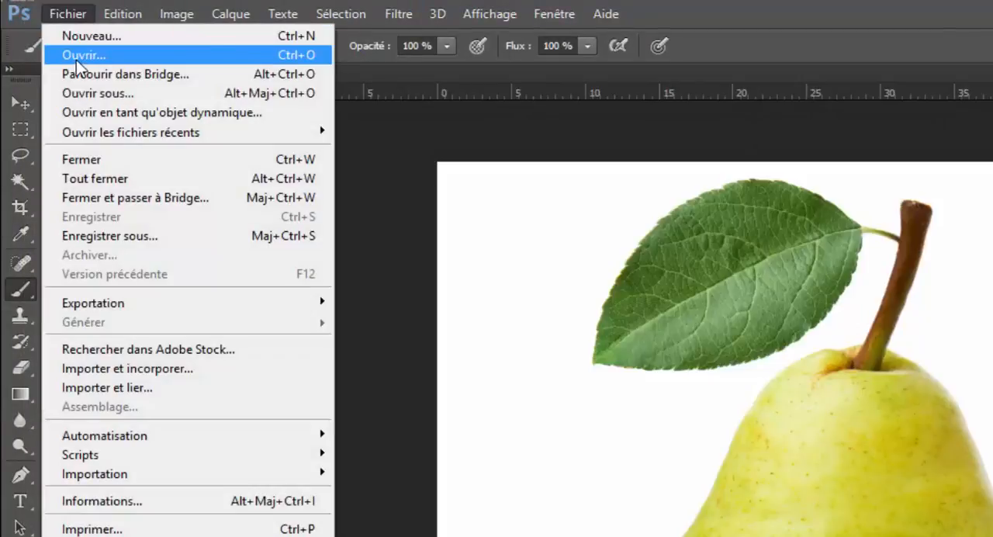
click(78, 56)
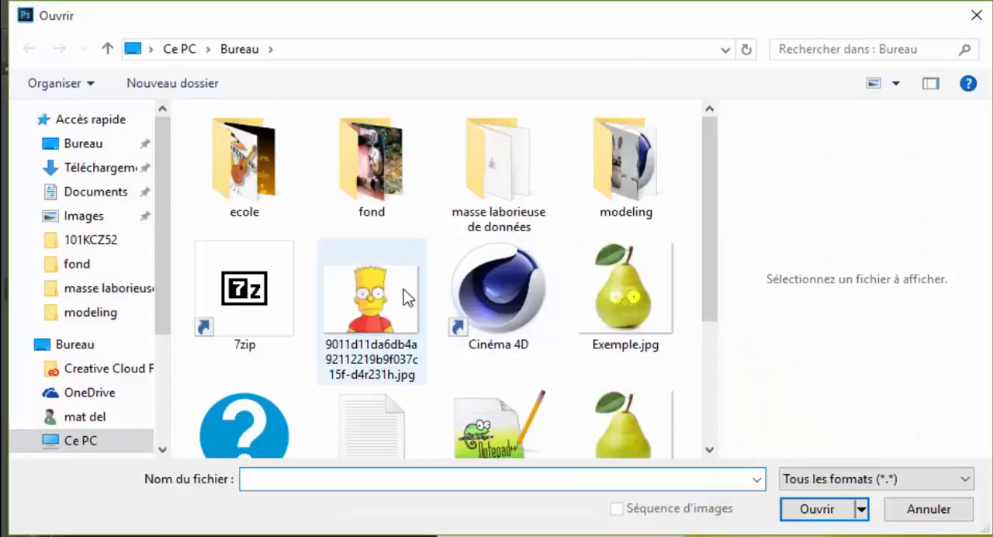
click(375, 304)
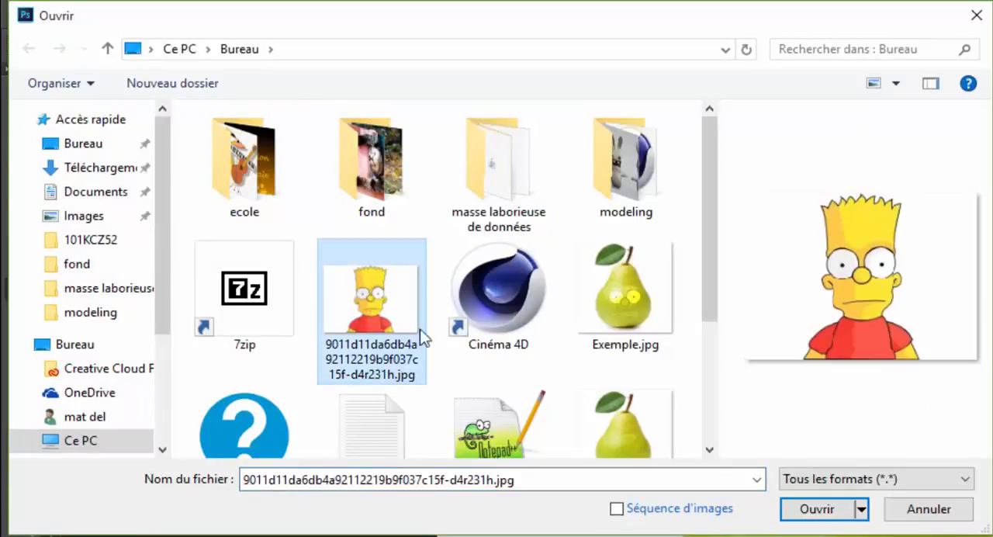
click(815, 509)
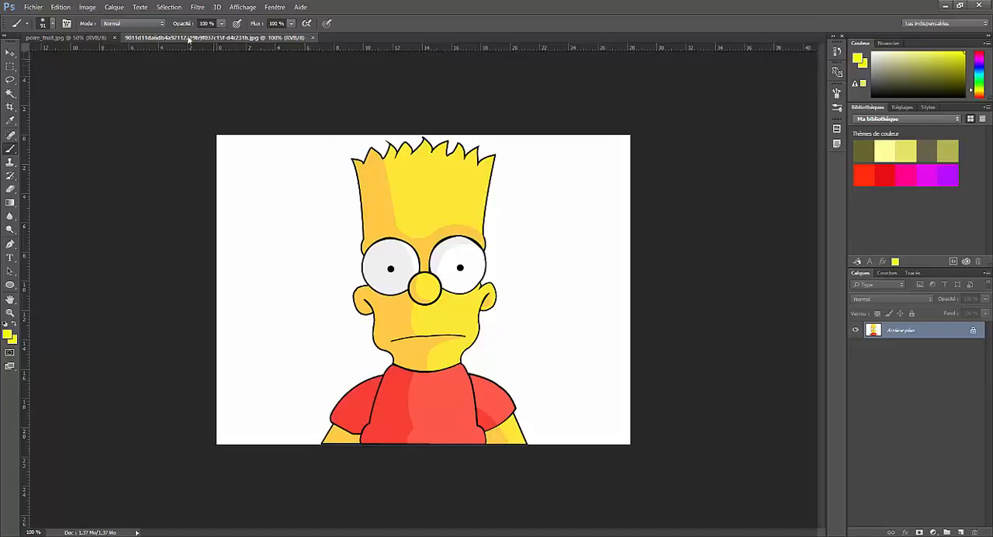
Convert the cartoon image to black and white with the Par défaut preset, undoing any stray yellow brush stroke
click(92, 10)
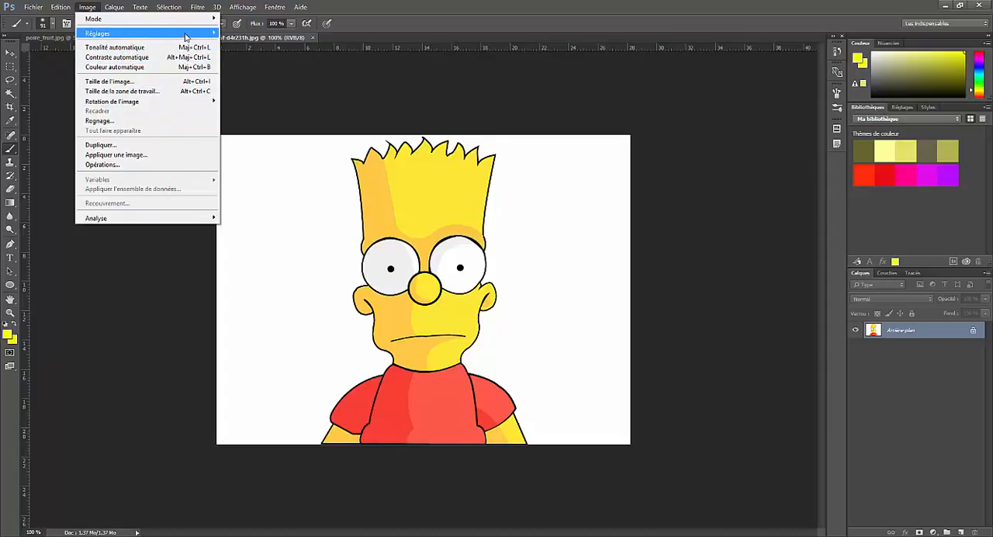
mouse_move(187, 36)
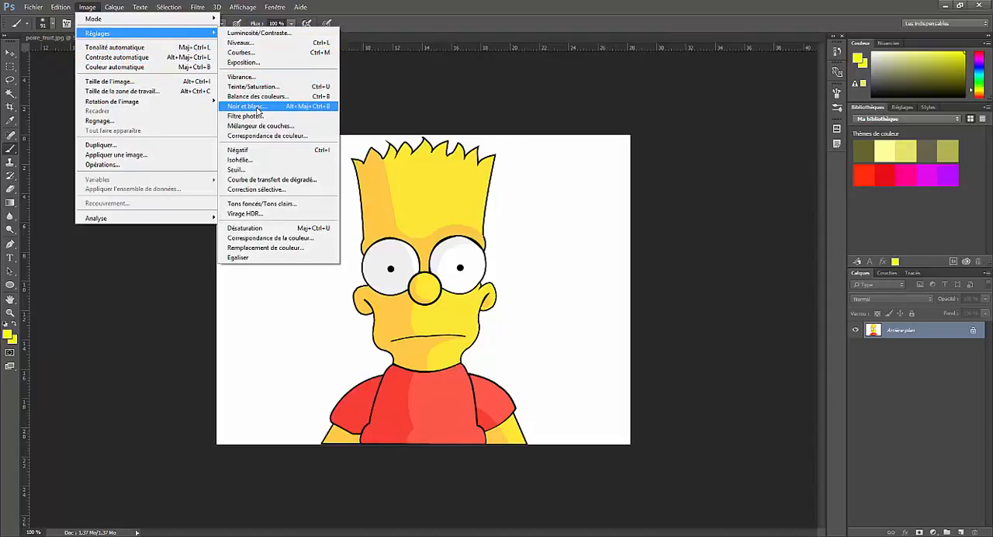
click(256, 107)
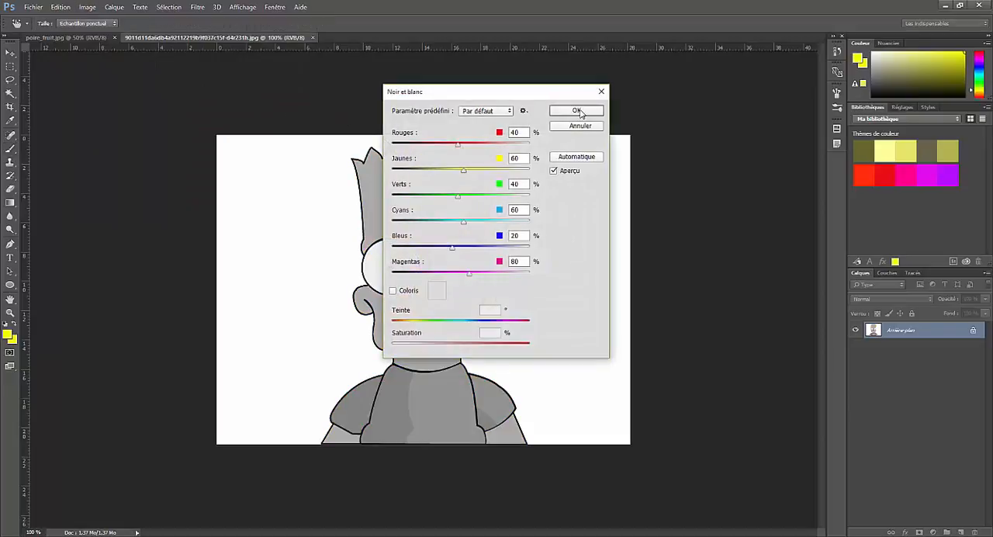
click(578, 113)
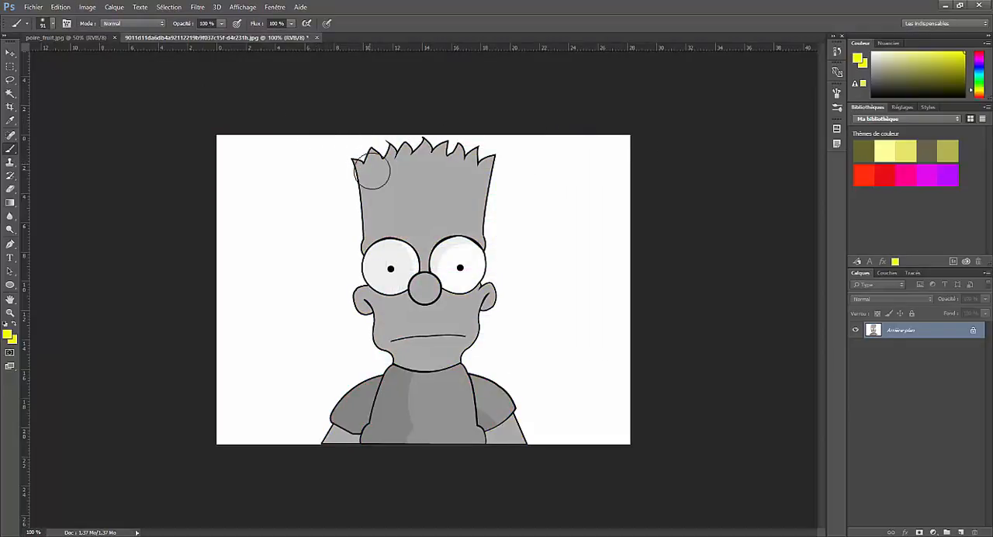
mouse_move(372, 163)
mouse_down()
mouse_move(326, 183)
mouse_move(335, 168)
mouse_up()
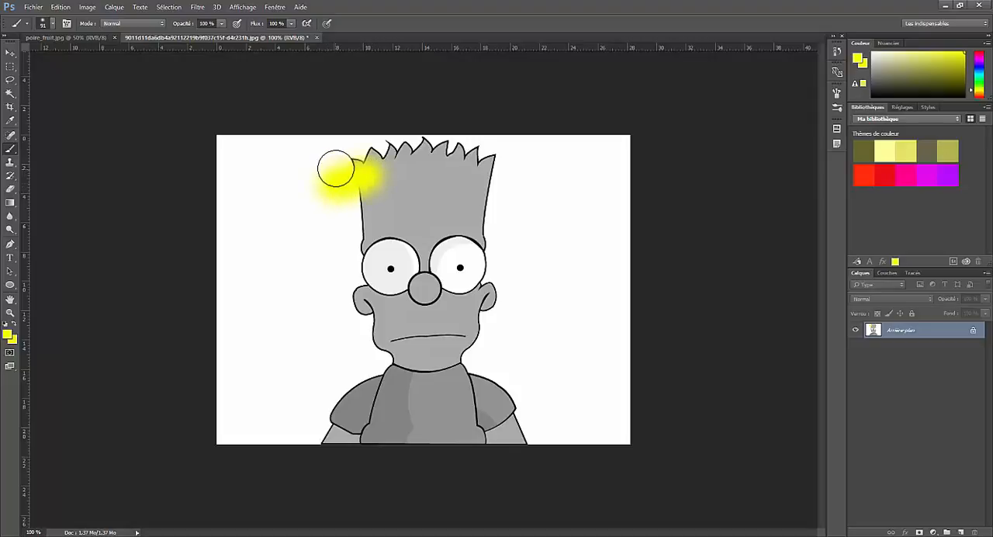
key(ctrl+z)
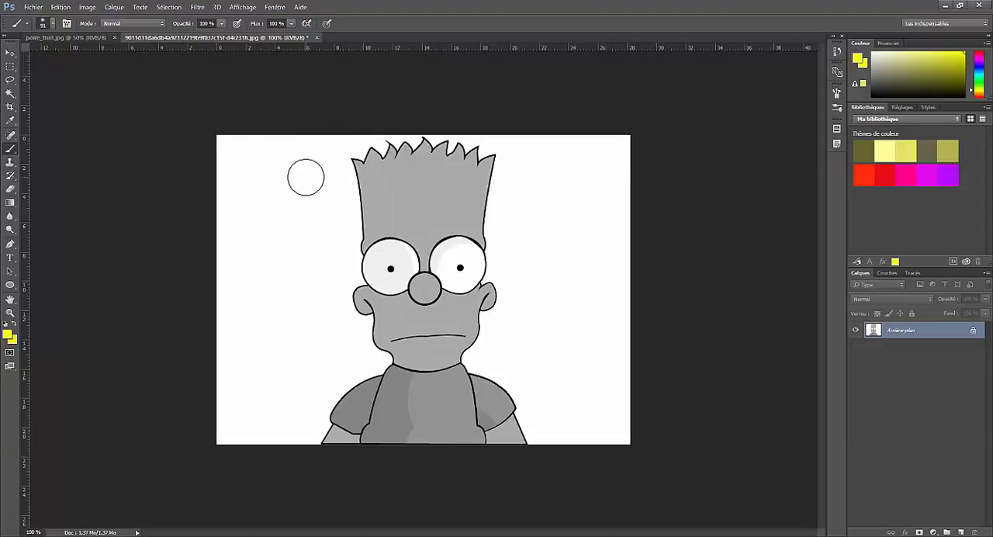
Select the cartoon's eyes and nose with a freehand lasso outline and copy them into the poire_fruit.jpg document
click(10, 80)
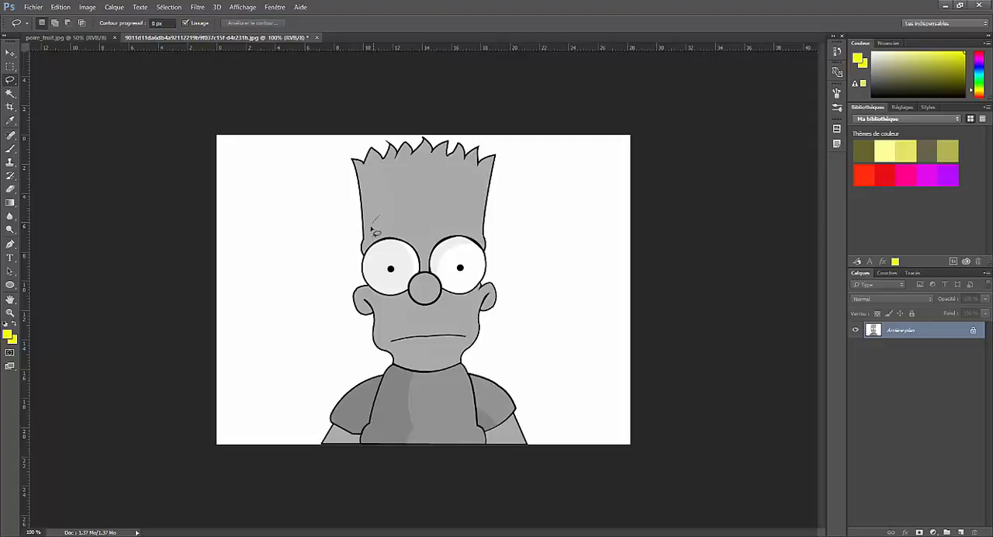
mouse_move(361, 255)
mouse_down()
mouse_move(360, 300)
mouse_move(386, 313)
mouse_move(433, 320)
mouse_move(489, 302)
mouse_move(501, 269)
mouse_move(494, 243)
mouse_move(463, 223)
mouse_move(390, 220)
mouse_up()
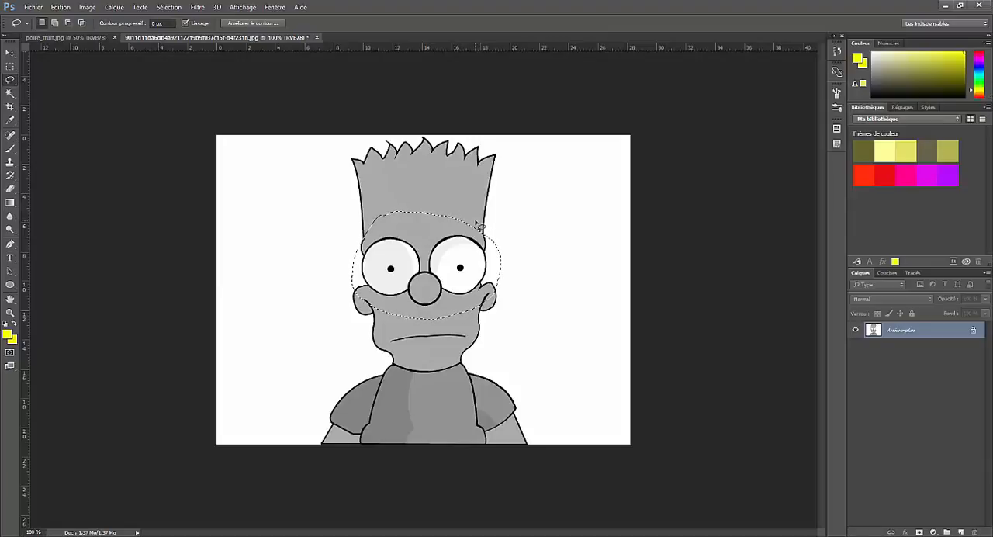
click(64, 38)
key(ctrl+v)
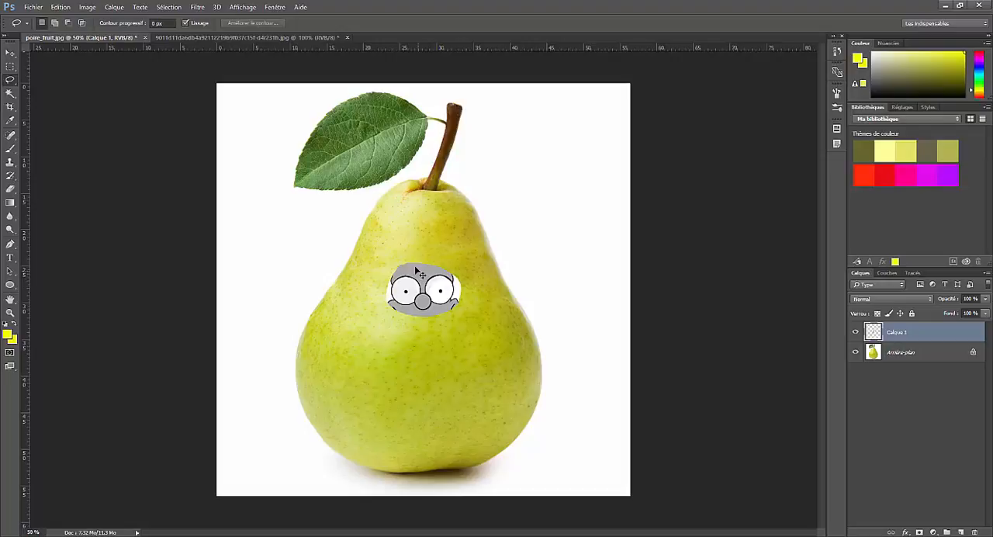
Scale the pasted eyes and nose proportionally to 207.27% and centre them on the upper part of the pear
key(ctrl+t)
drag(458, 265, 540, 198)
click(184, 23)
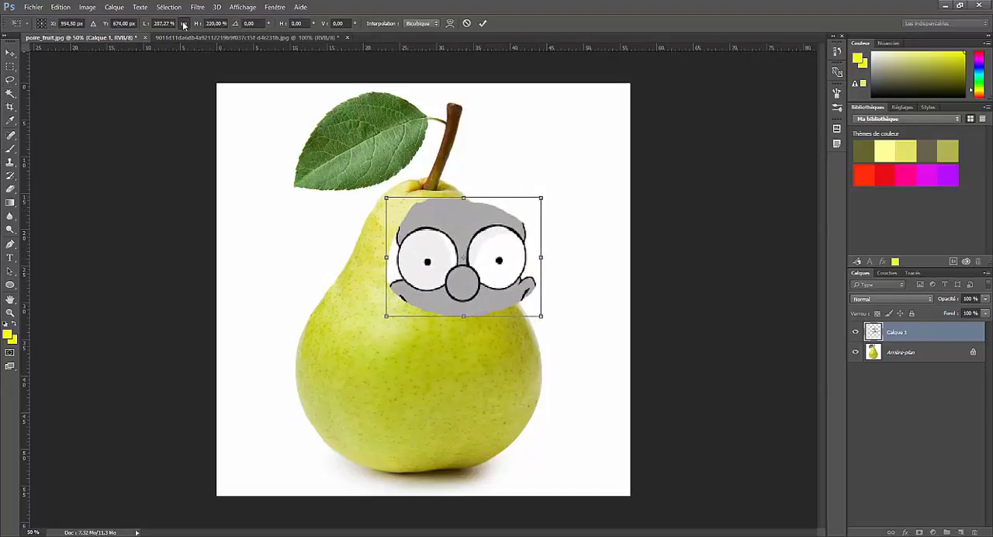
drag(448, 256, 419, 271)
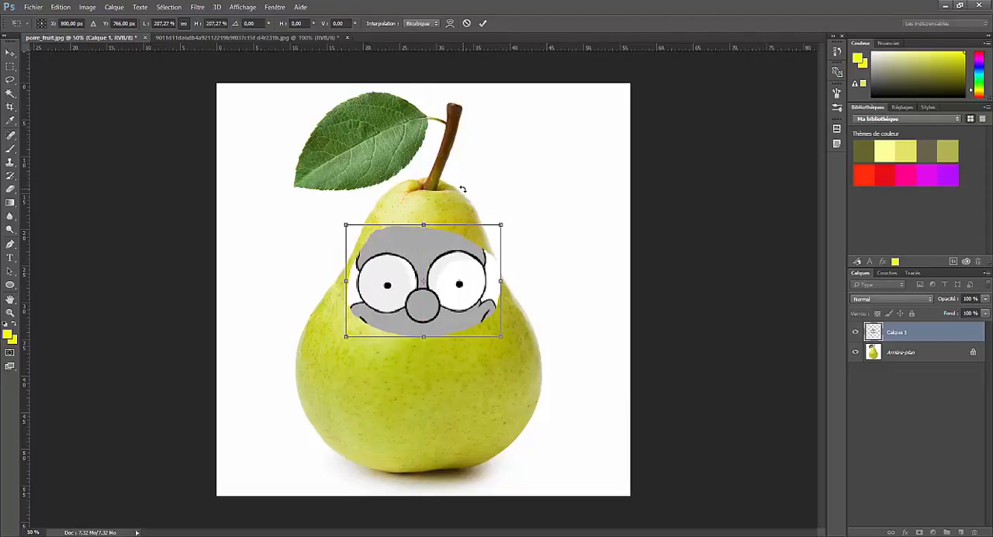
click(481, 24)
Set the blend mode of the eyes and nose layer to Incrustation and dismiss the CCleaner update notification
key(l)
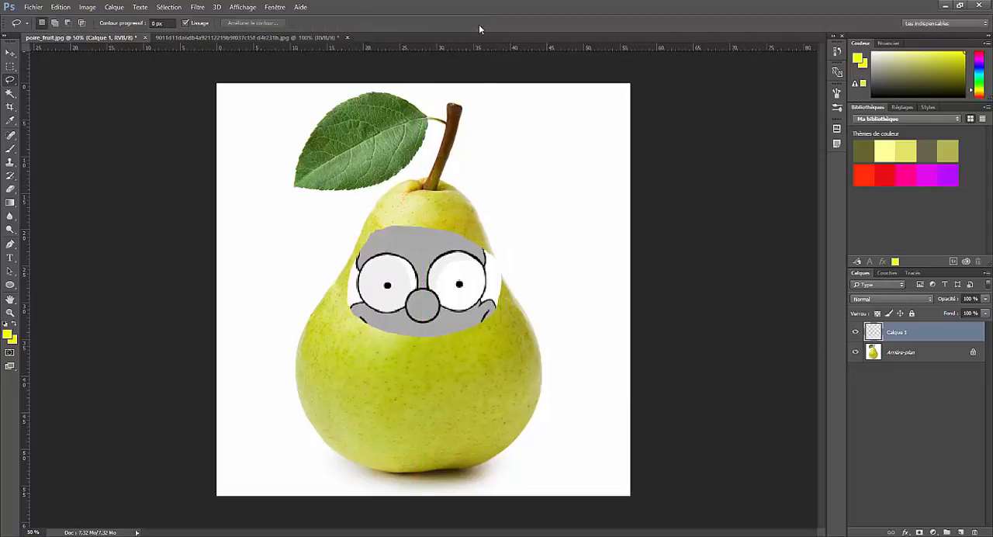
click(859, 299)
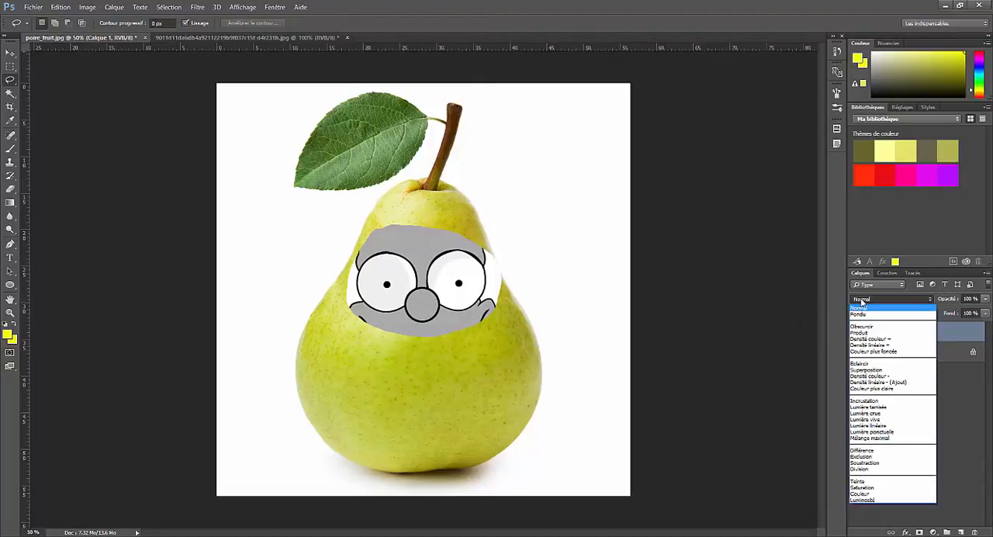
click(864, 399)
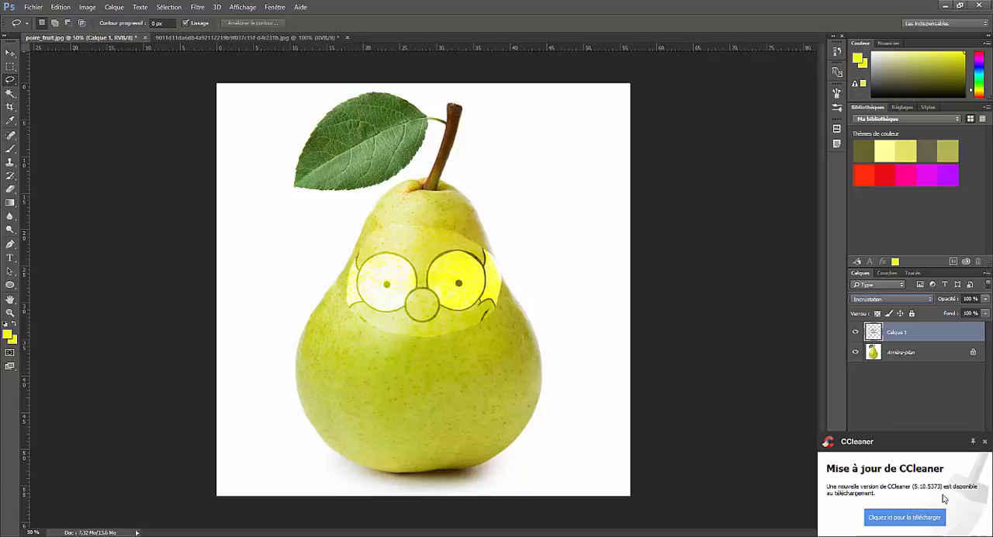
click(984, 442)
Add a layer mask to Calque 1 and paint it black around the eyes and nose to hide the leftover face area
click(918, 532)
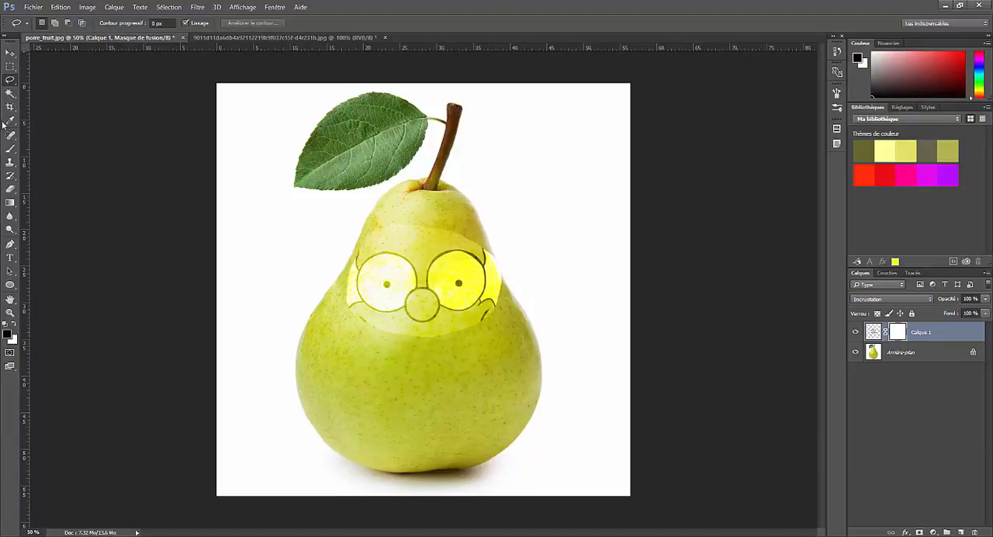
click(10, 148)
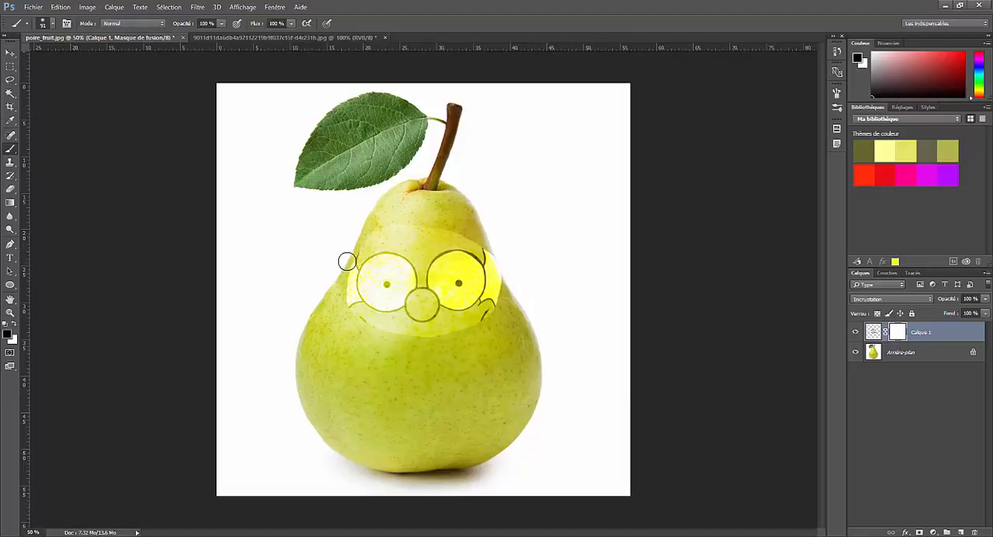
mouse_move(349, 321)
mouse_down()
mouse_move(347, 294)
mouse_move(397, 353)
mouse_move(387, 335)
mouse_move(439, 342)
mouse_move(510, 287)
mouse_up()
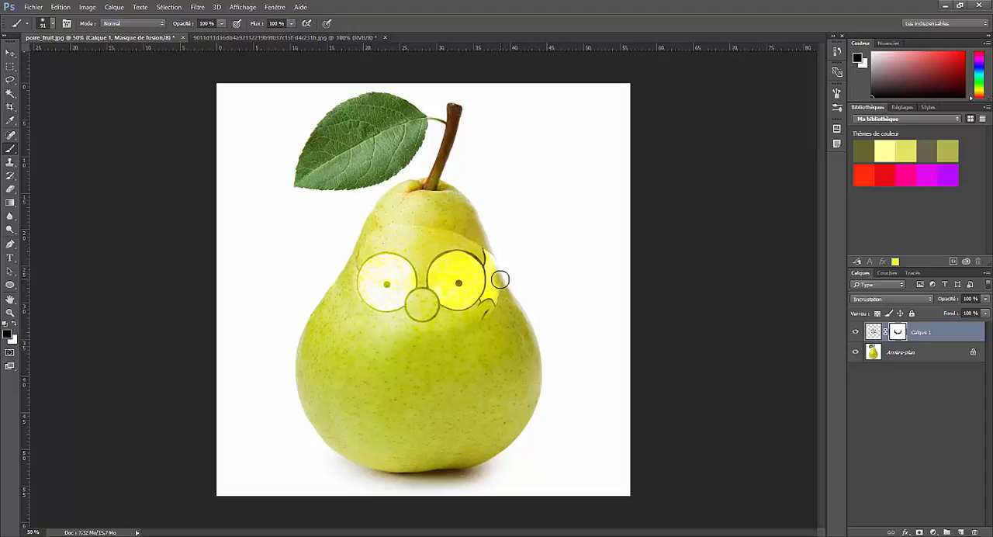
mouse_move(496, 300)
mouse_down()
mouse_move(494, 261)
mouse_move(475, 240)
mouse_move(495, 288)
mouse_move(472, 319)
mouse_move(487, 304)
mouse_up()
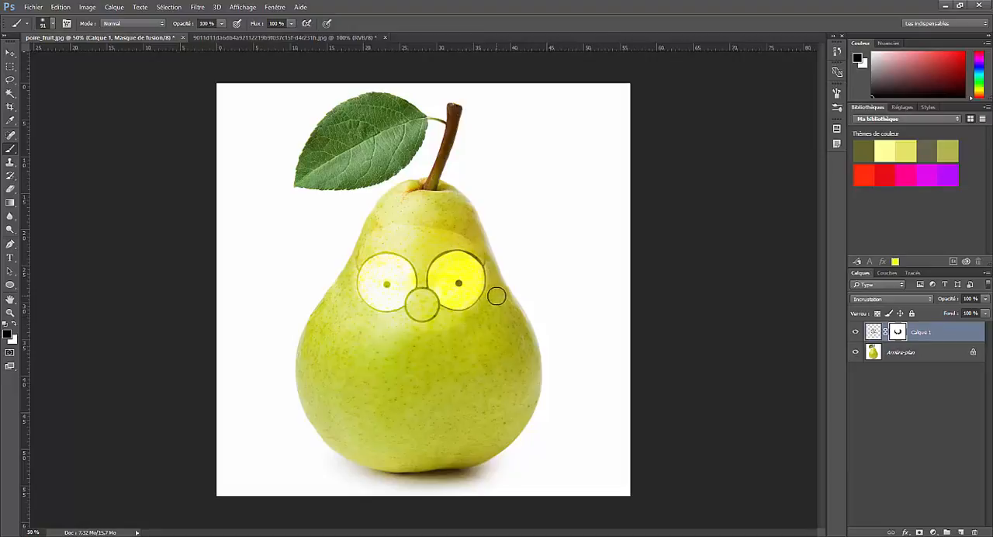
mouse_move(477, 234)
mouse_down()
mouse_move(430, 224)
mouse_move(359, 243)
mouse_up()
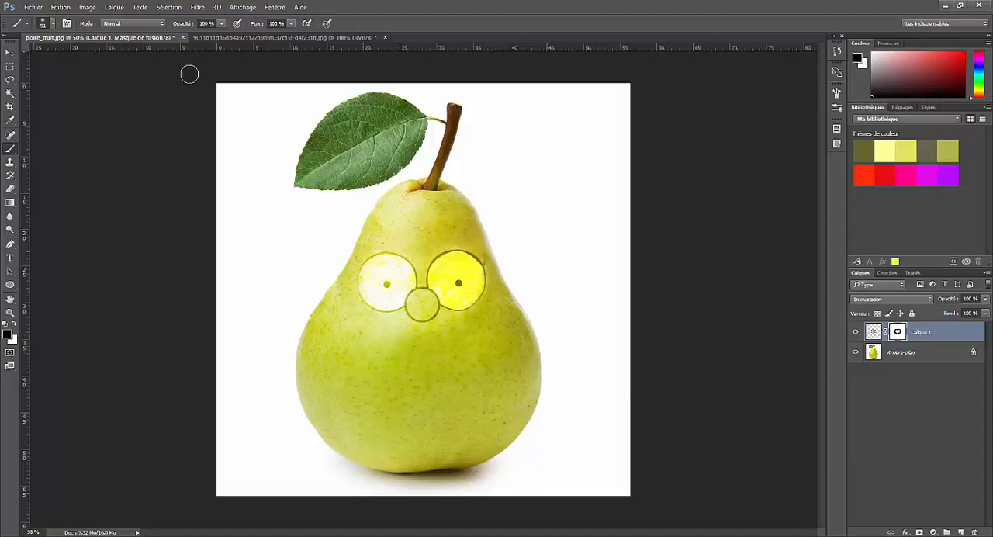
In the cartoon image, replace the old selection with a lasso outline around the mouth and copy it into the pear document
click(259, 37)
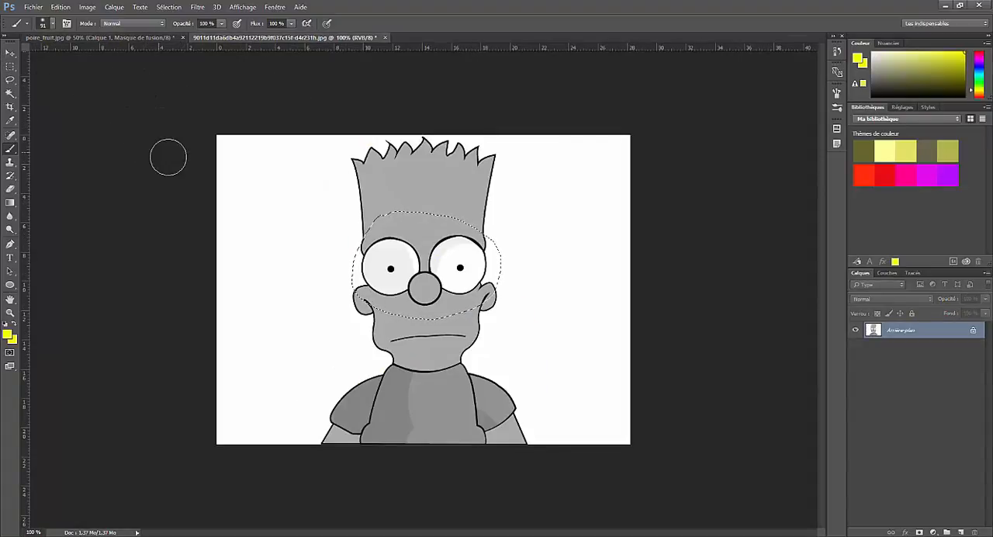
key(ctrl+d)
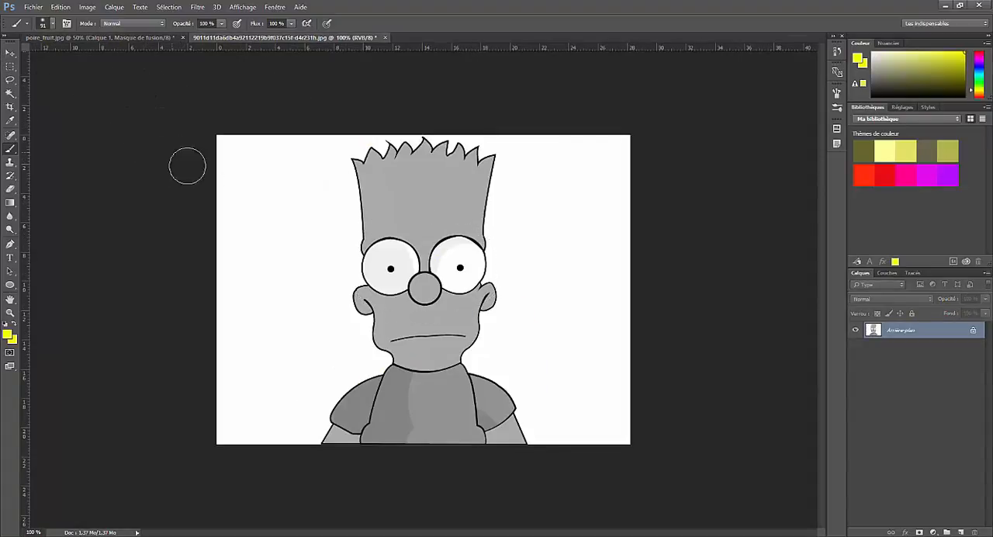
click(9, 80)
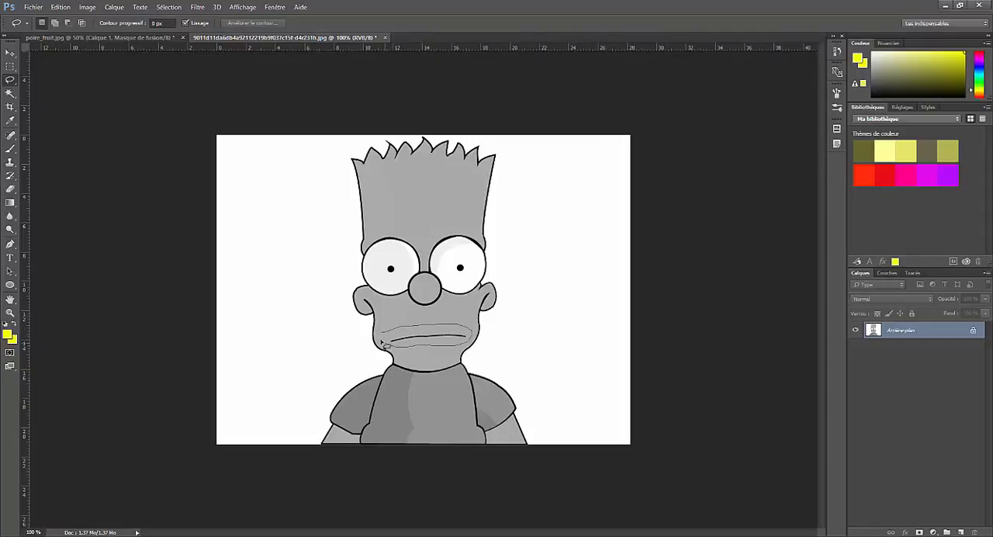
drag(383, 336, 381, 336)
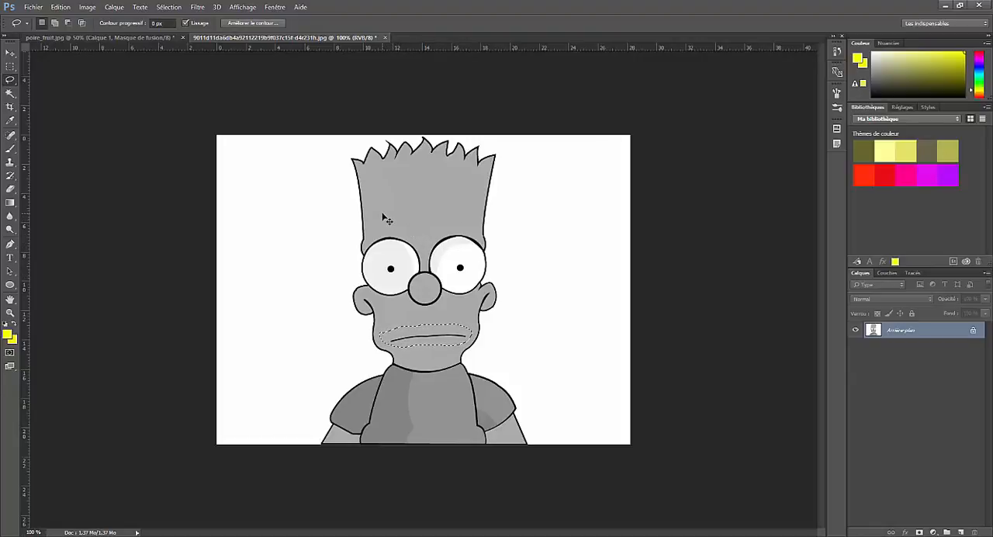
click(126, 40)
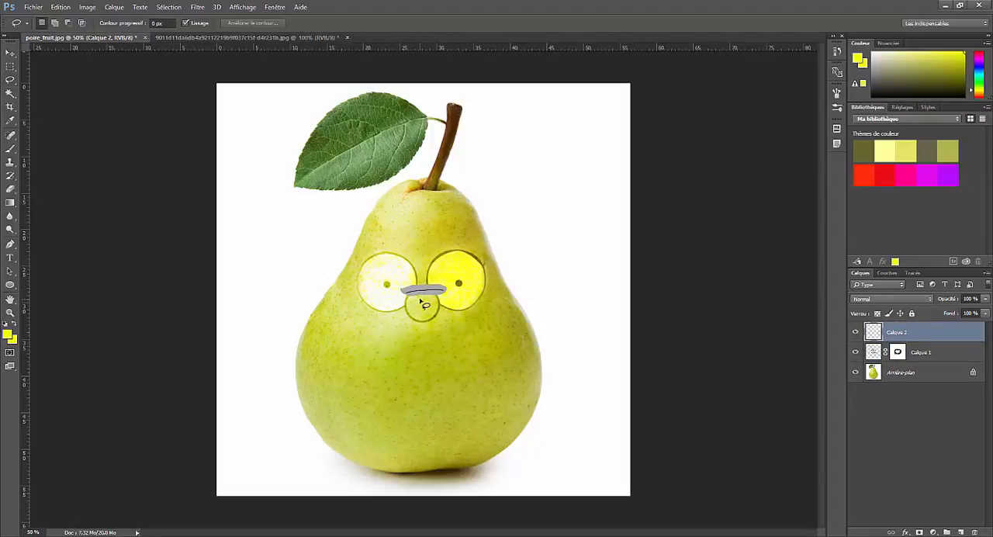
Scale the pasted mouth proportionally to 308.45% on the lower part of the pear and set its layer's blend mode to Incrustation
key(ctrl+t)
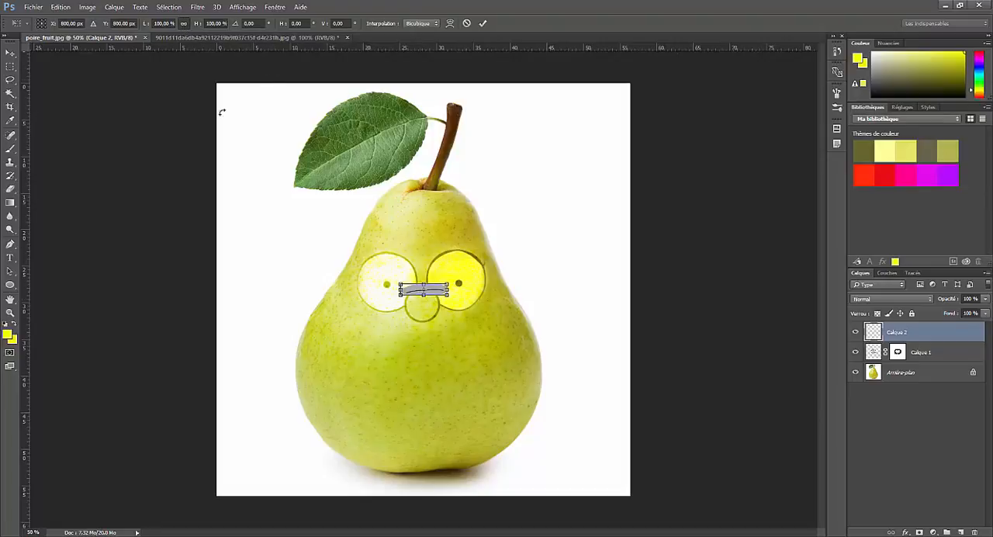
drag(438, 291, 458, 397)
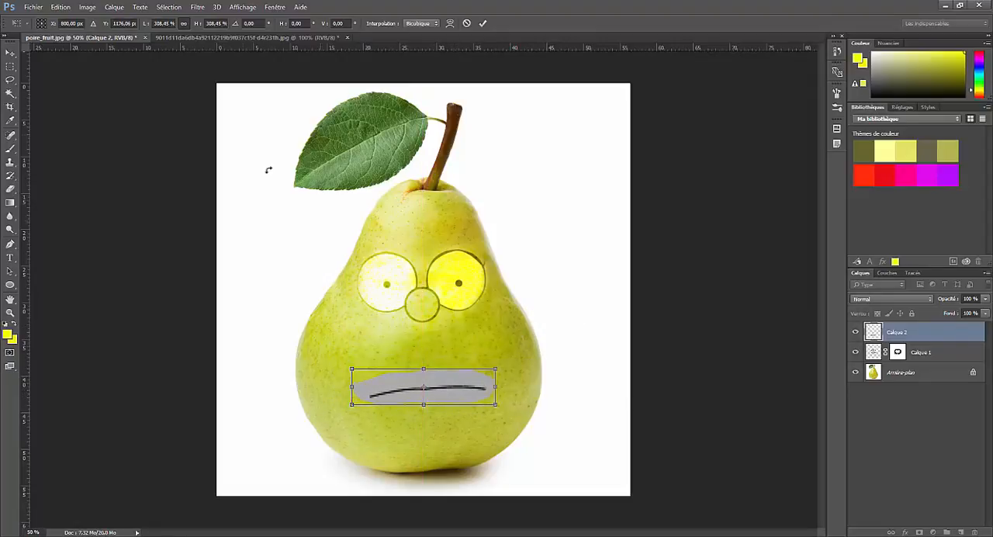
click(482, 23)
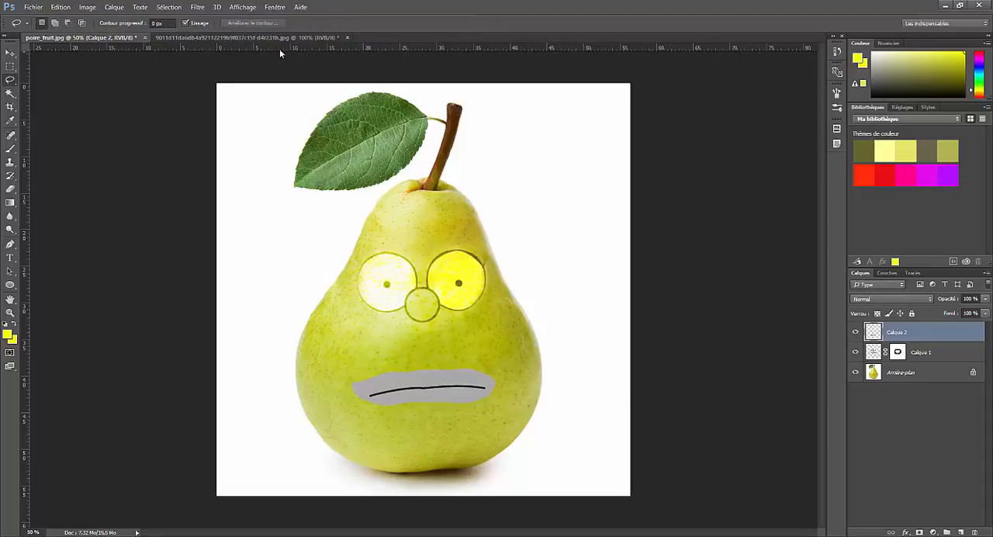
click(874, 299)
click(865, 400)
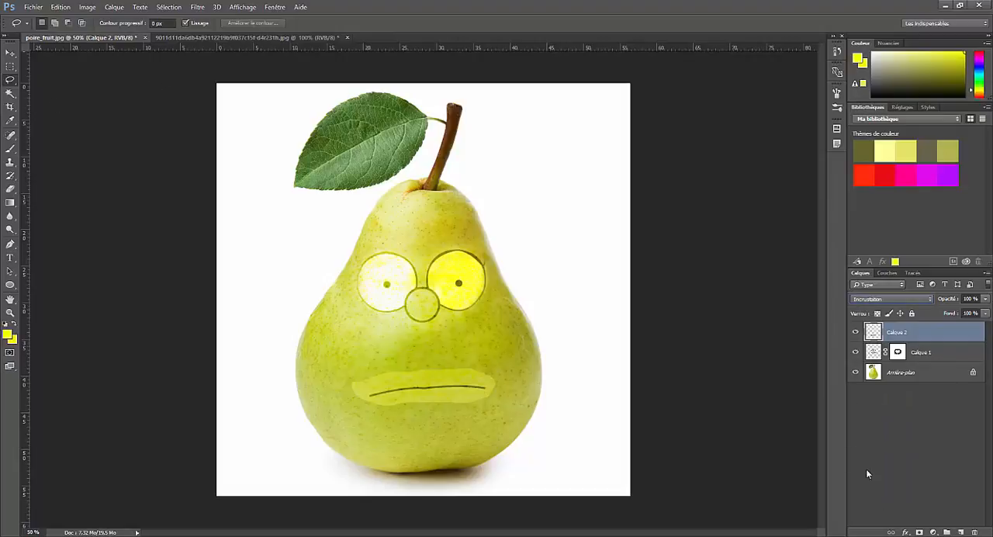
Add a layer mask to Calque 2 and paint it black around the mouth line to hide the leftover face area
click(919, 532)
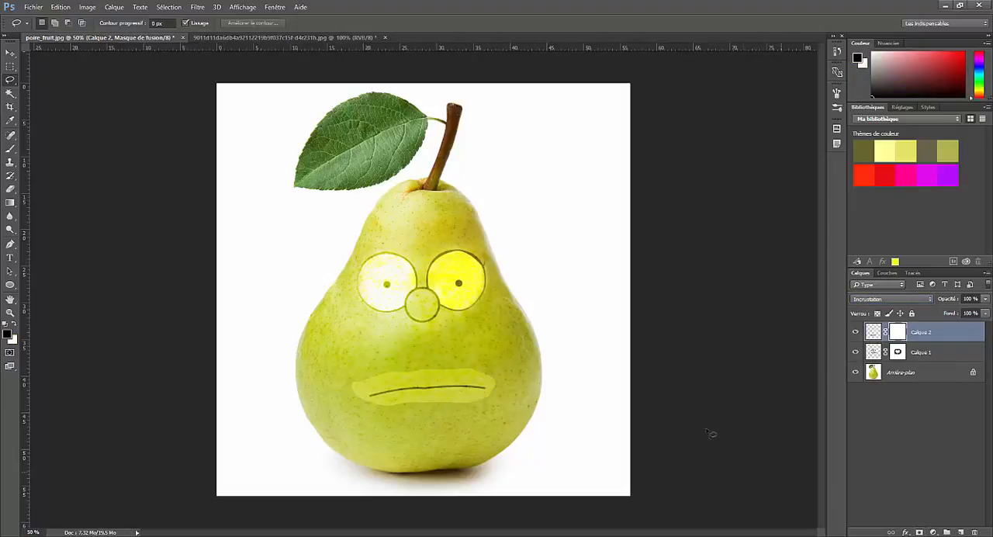
click(10, 148)
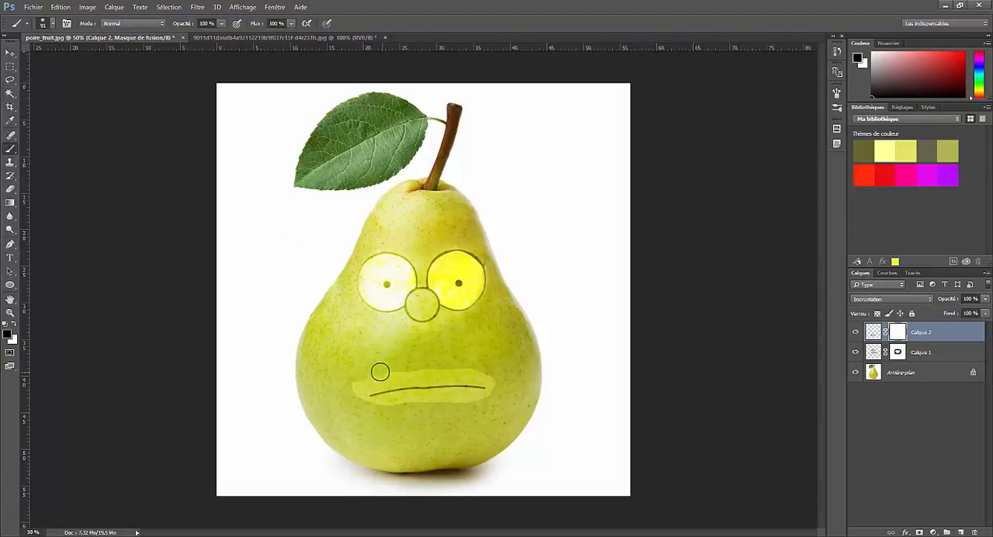
drag(380, 372, 342, 392)
mouse_move(397, 408)
mouse_down()
mouse_move(483, 406)
mouse_move(474, 361)
mouse_move(352, 375)
mouse_up()
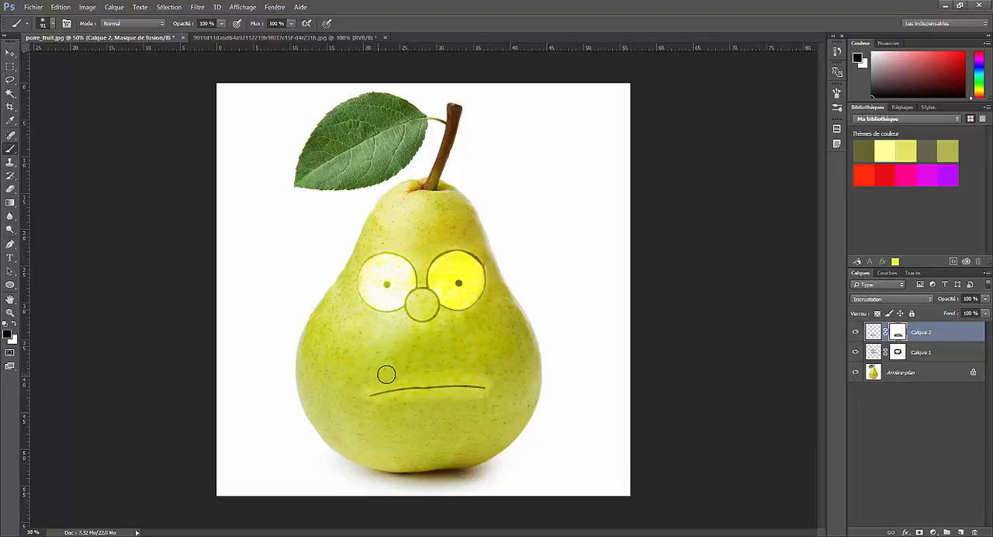